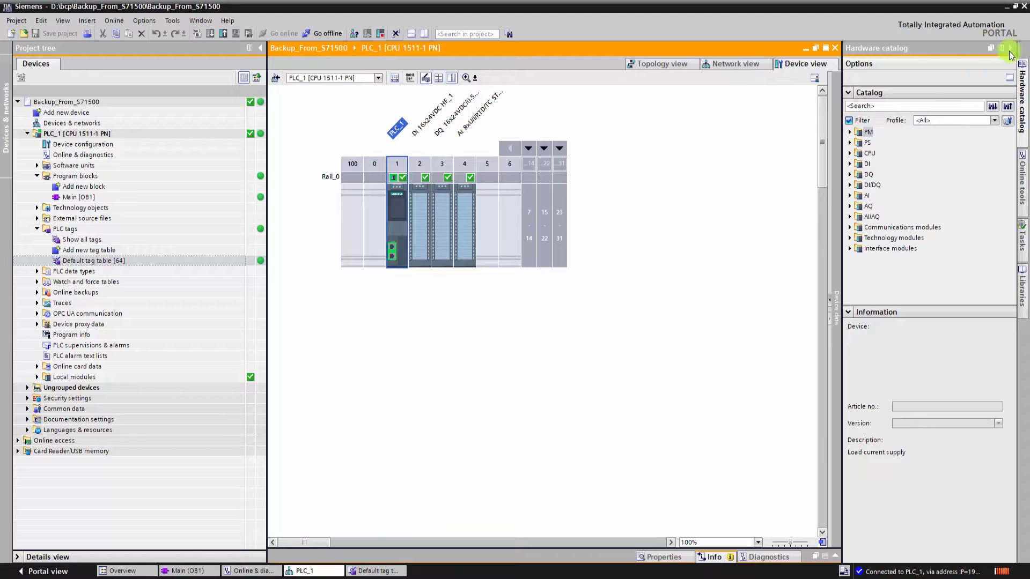
Step: Close the hardware catalog and enlarge the PLC_1 device view to 200%
left_click(1010, 48)
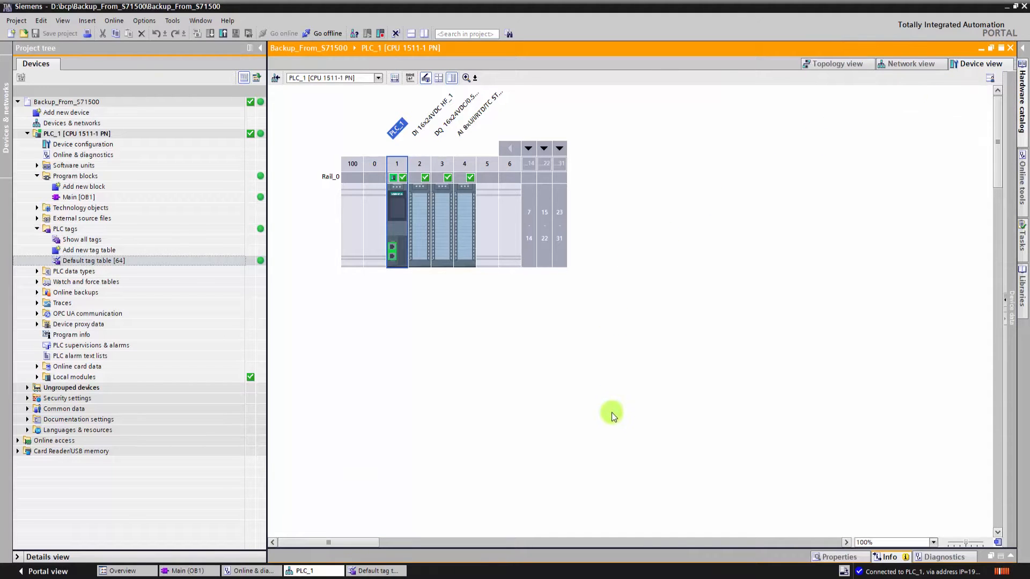
left_click(931, 543)
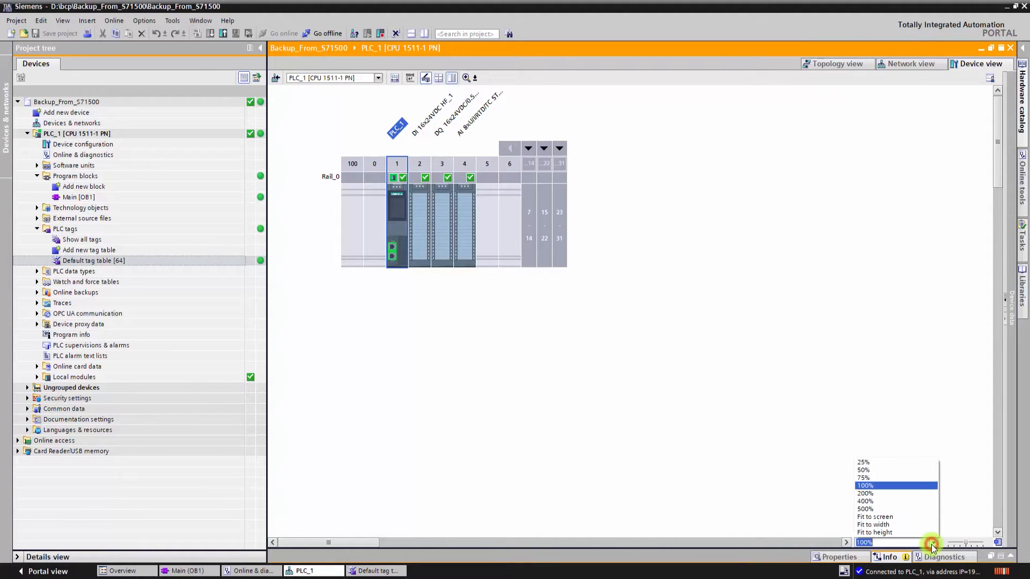
left_click(886, 493)
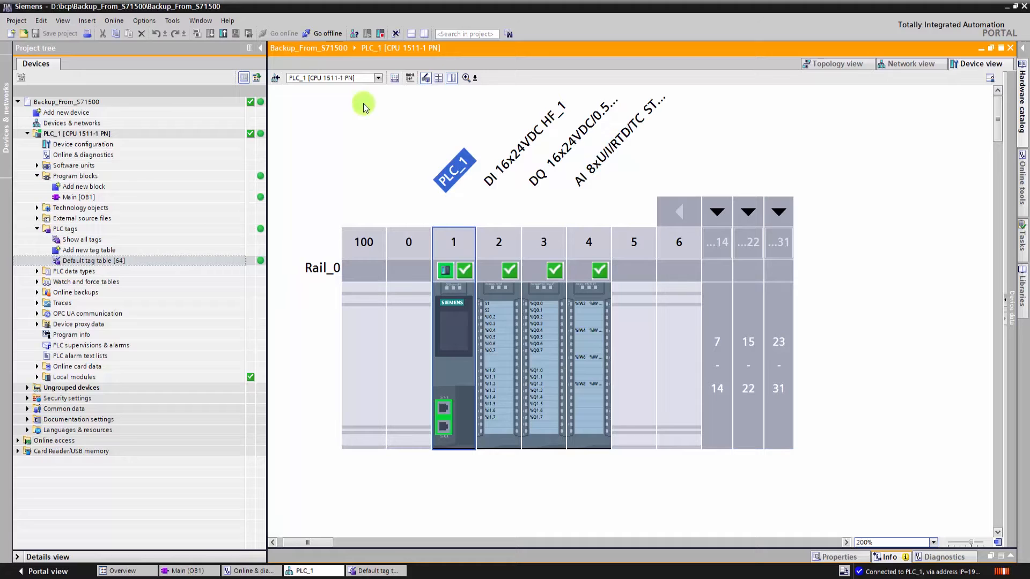
Step: Go offline from PLC_1 and close the Backup_From_S71500 project
left_click(333, 35)
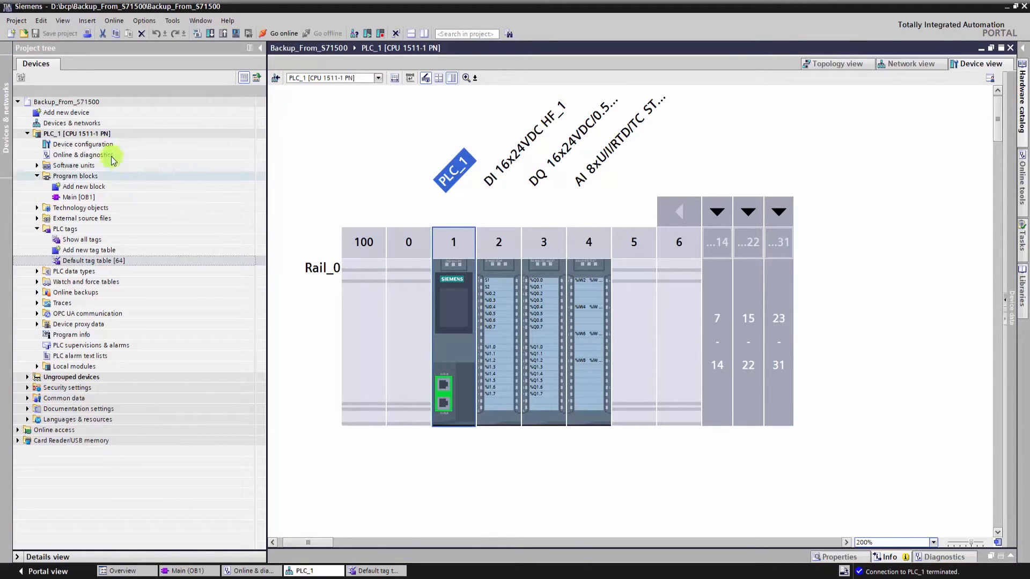
left_click(18, 22)
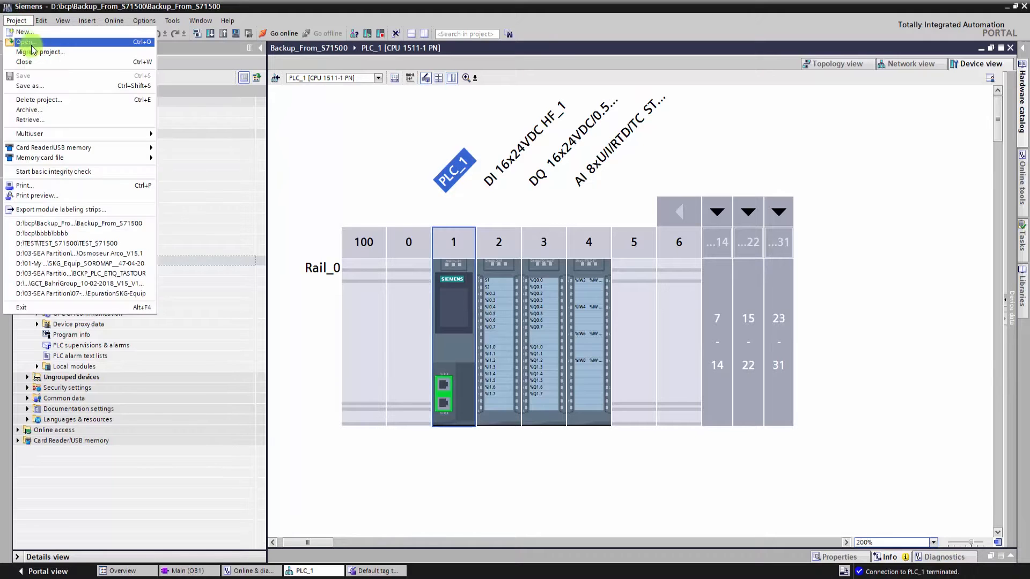
left_click(42, 62)
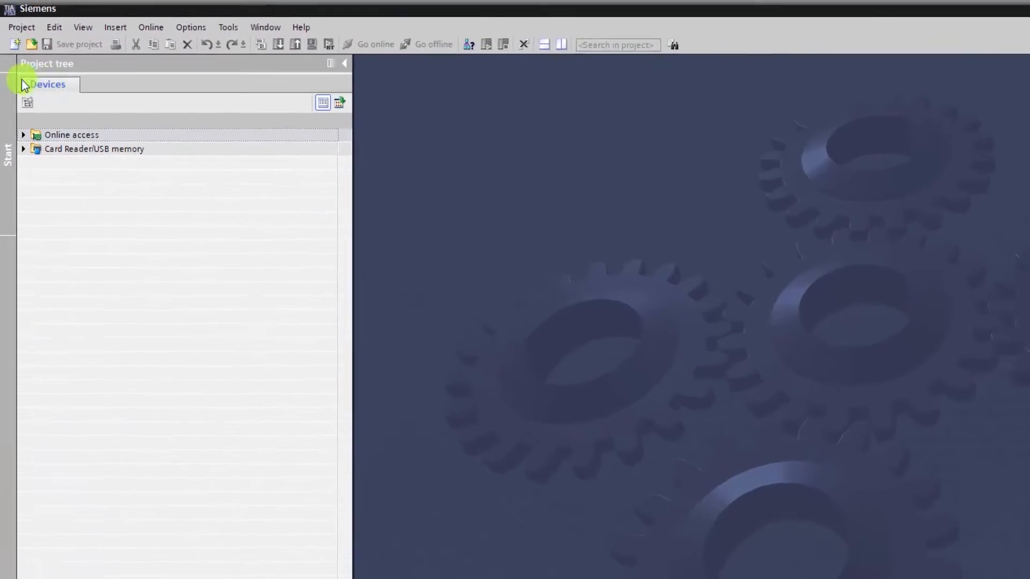
Step: Create a new project named Backup_ALL_From_S71500 in D:\bcp with ProTuto as author
left_click(16, 59)
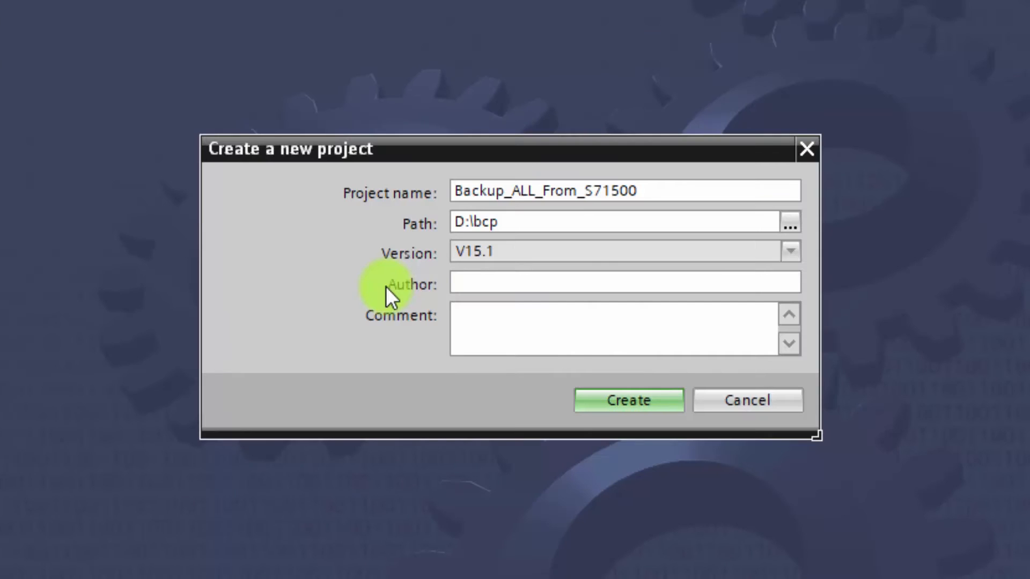
type("ProTuto")
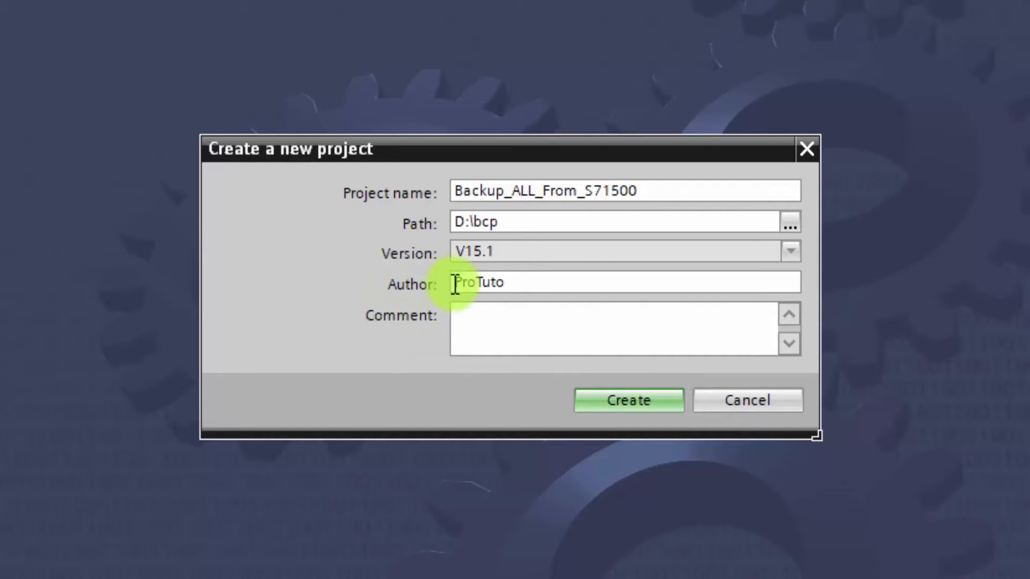
left_click(649, 402)
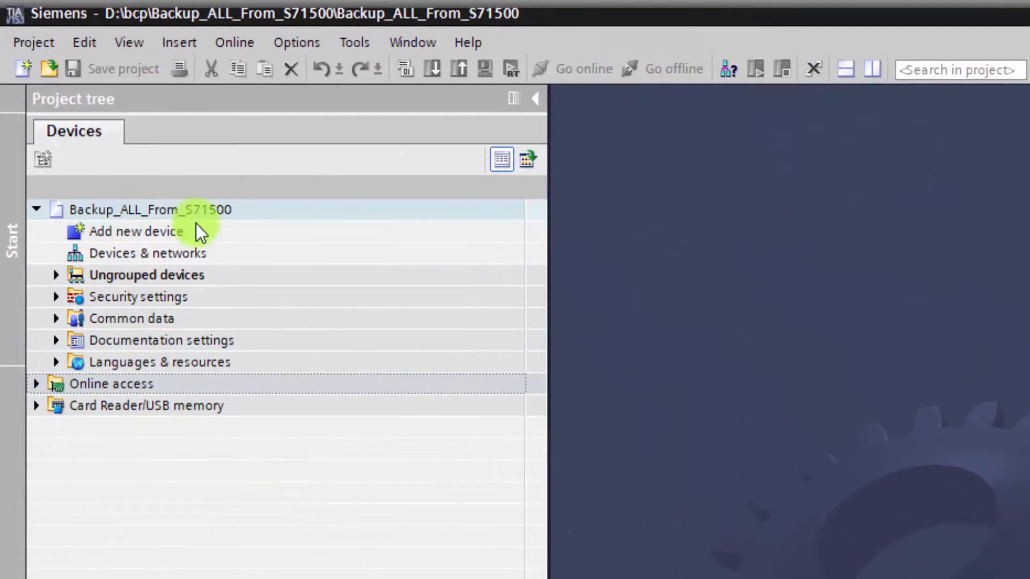
Step: Start uploading a device as new station (hardware and software) over PN/IE with the Realtek PCIe GbE Family Controller interface
left_click(251, 208)
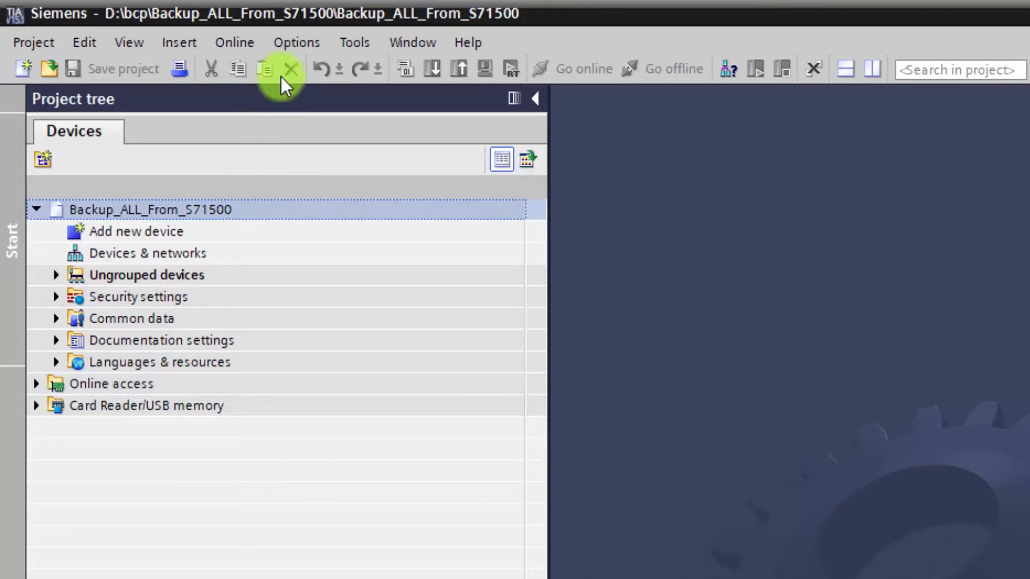
left_click(233, 42)
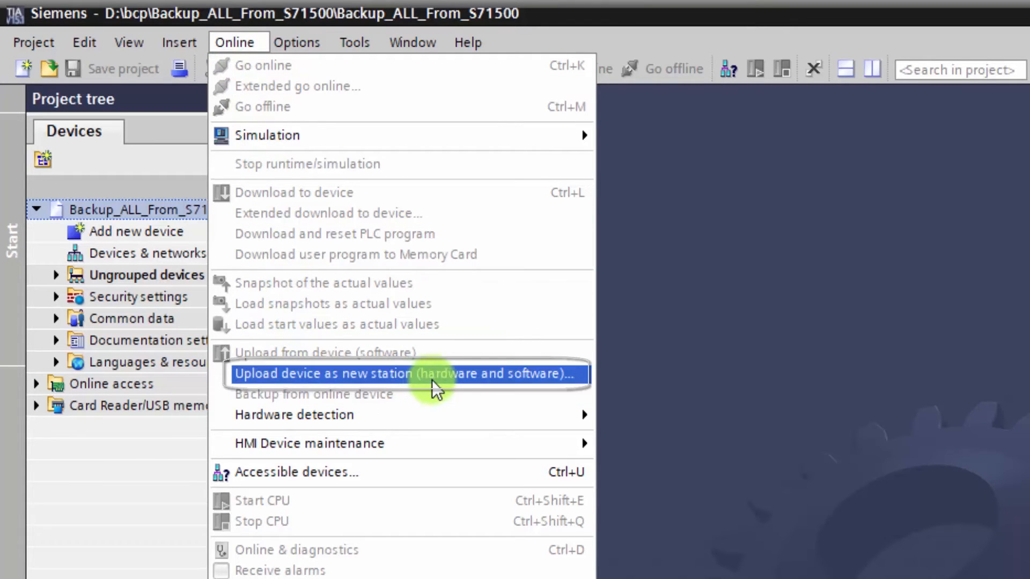
left_click(433, 380)
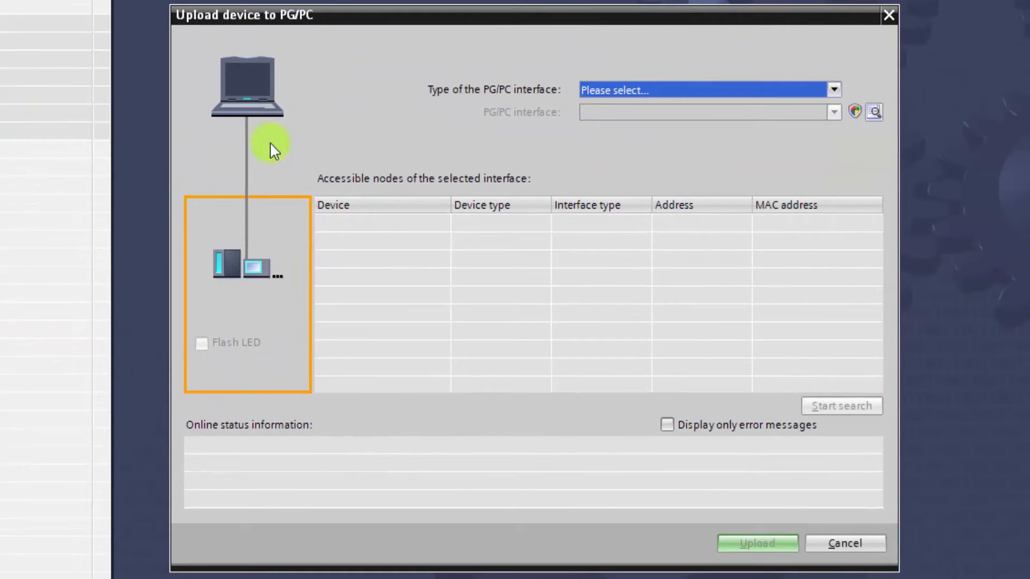
left_click(661, 88)
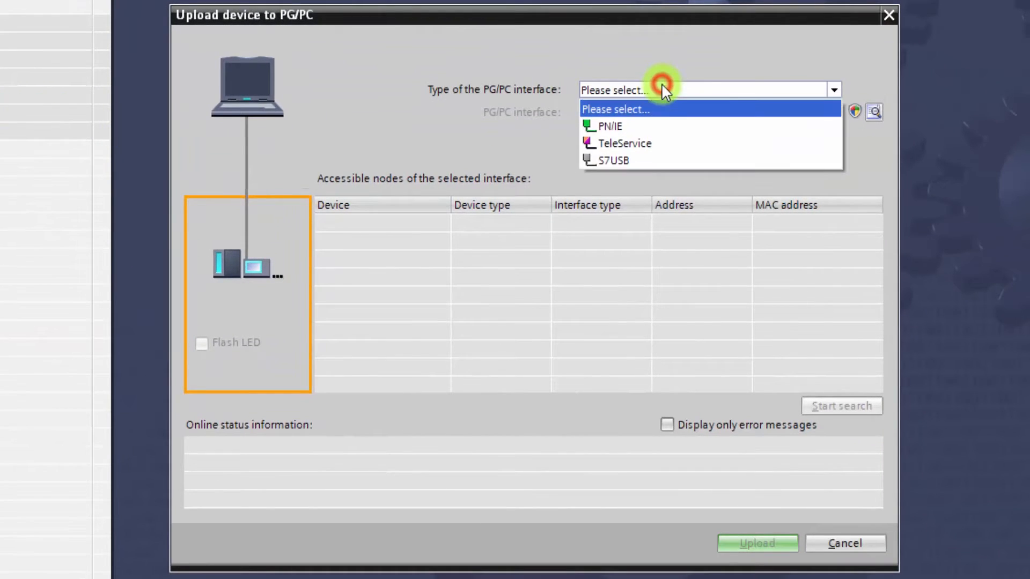
left_click(677, 129)
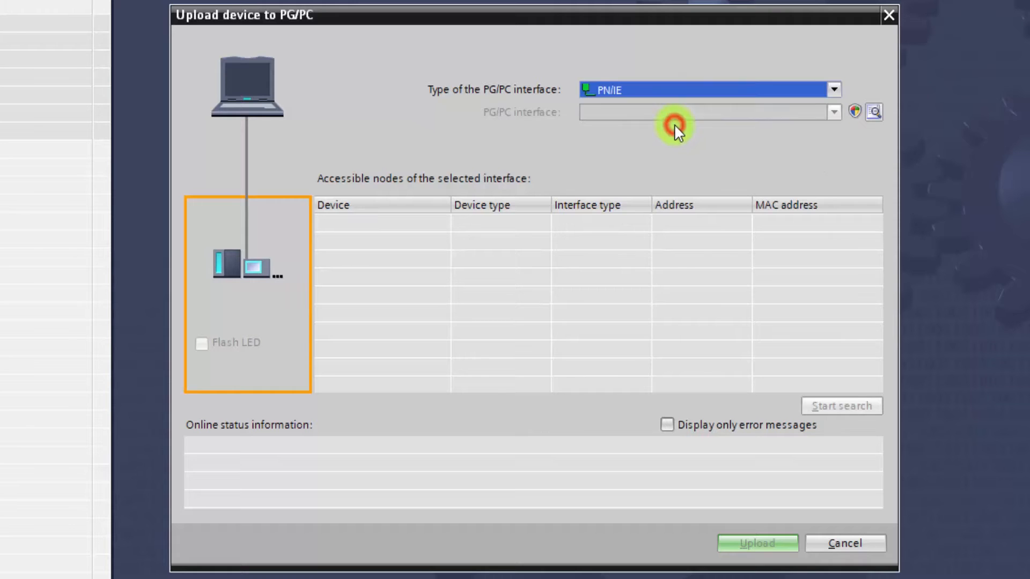
left_click(703, 114)
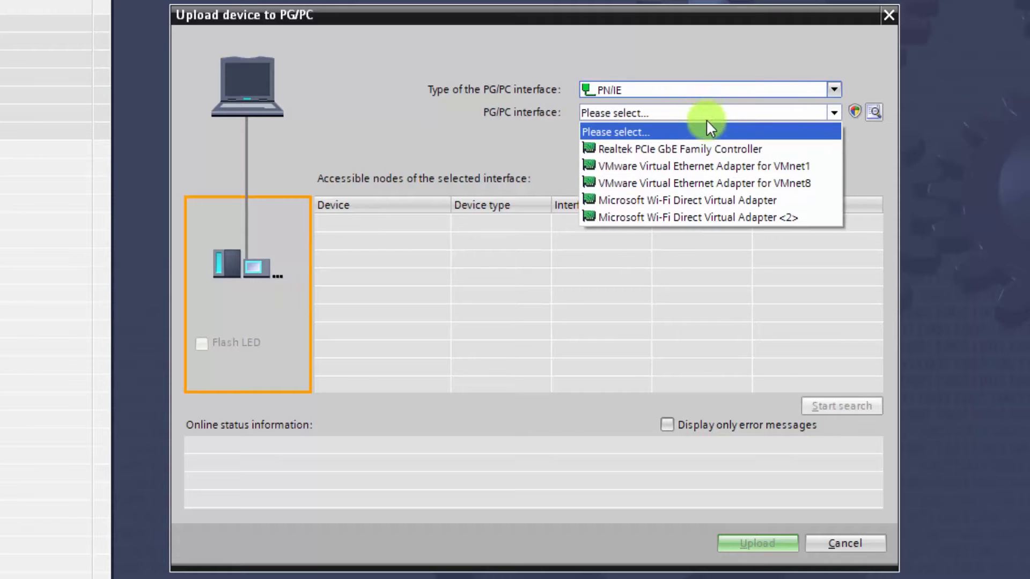
left_click(742, 149)
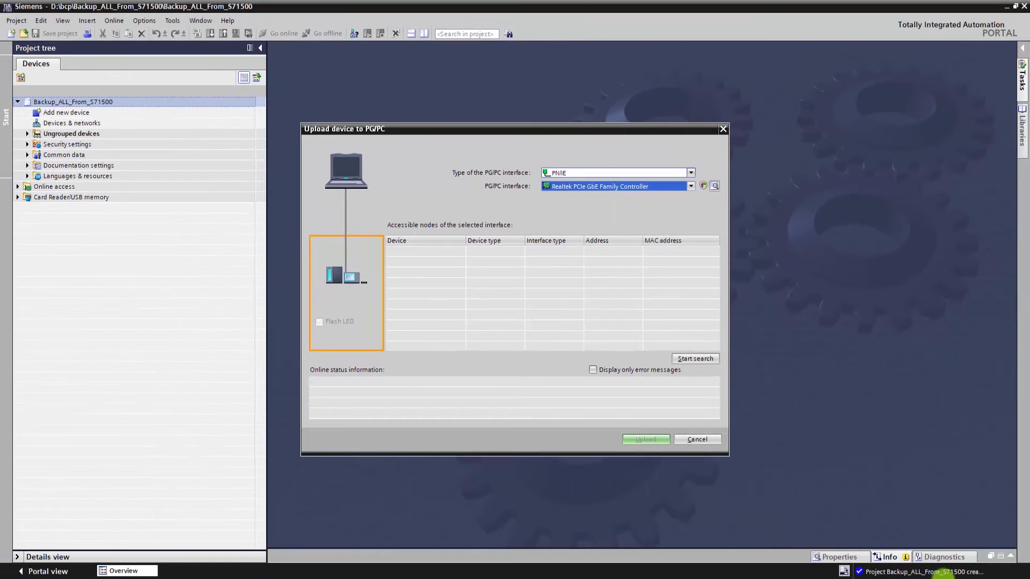
Step: Examine the Windows network connections to check which adapter the Ethernet connection uses, beside the upload dialog
left_click(939, 573)
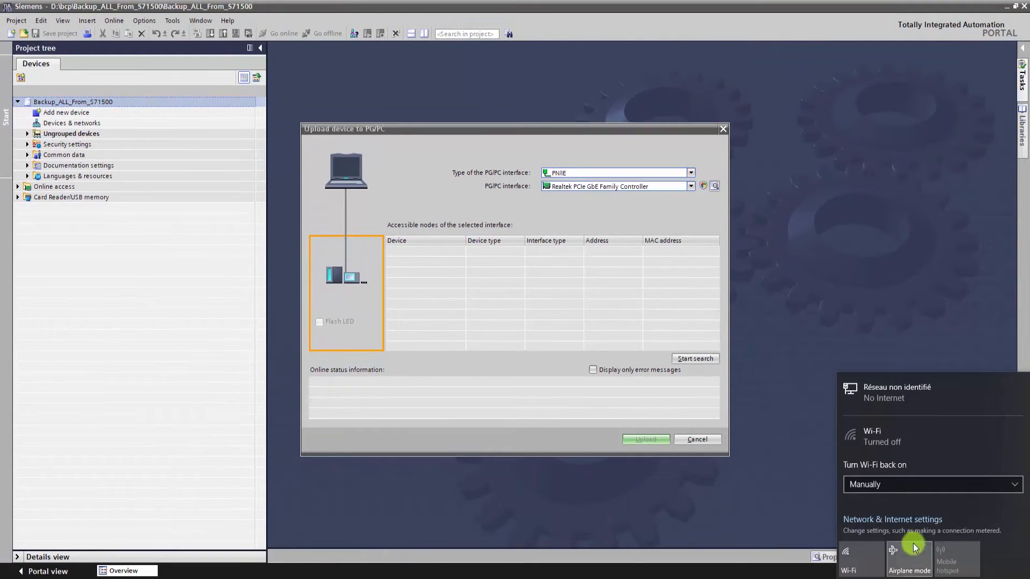
left_click(898, 520)
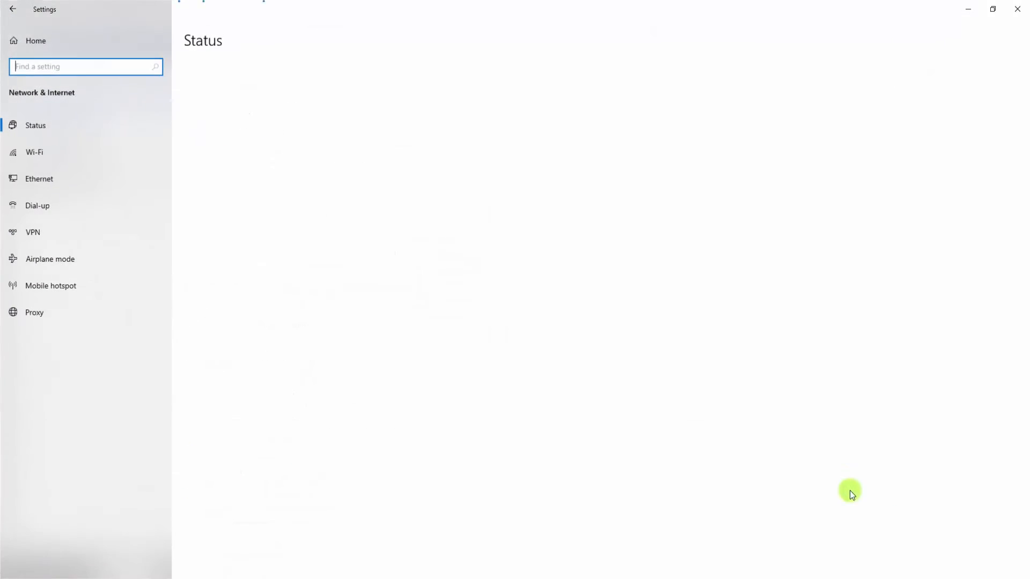
left_click(294, 394)
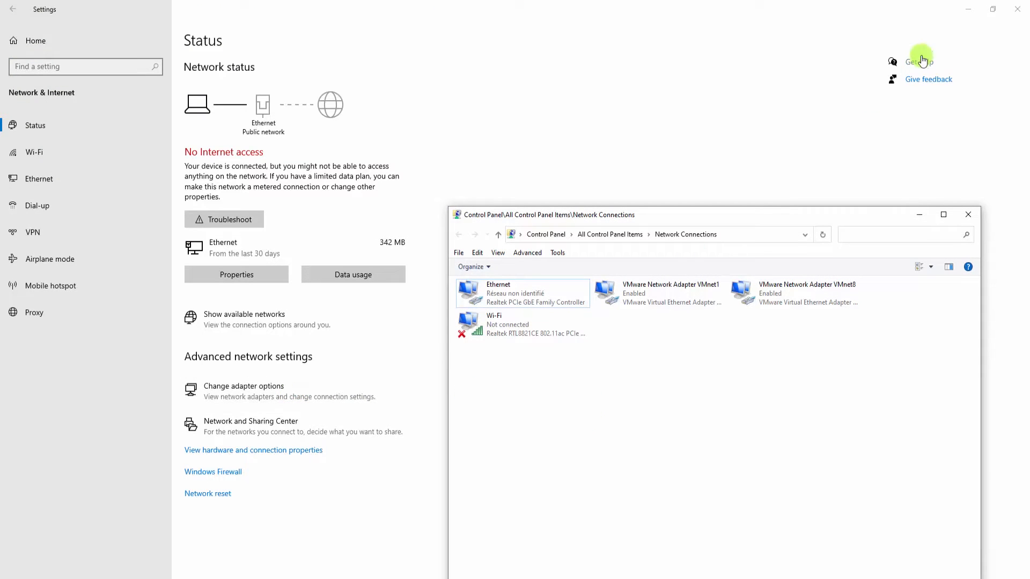
left_click(966, 10)
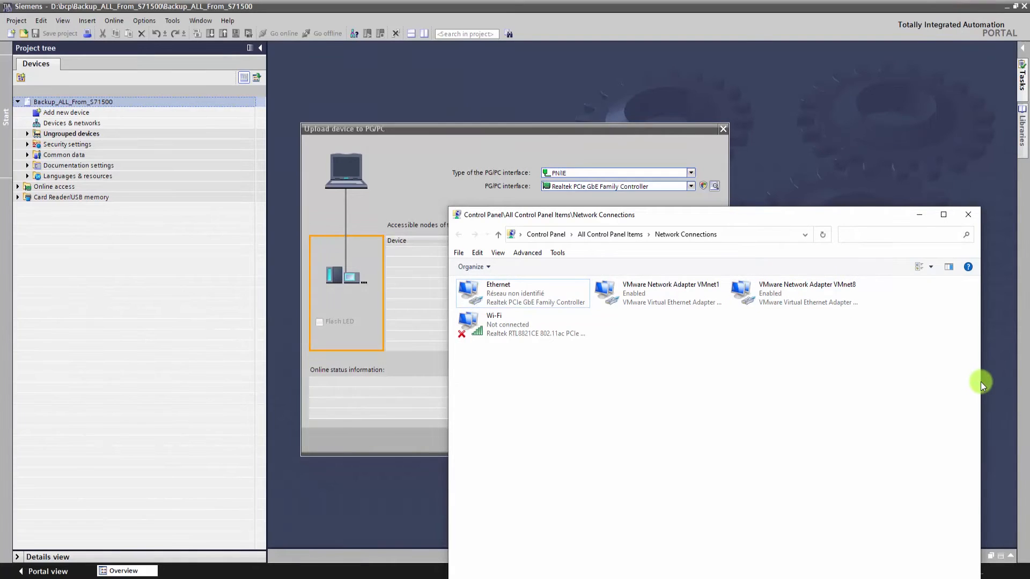
left_click_drag(981, 382, 908, 386)
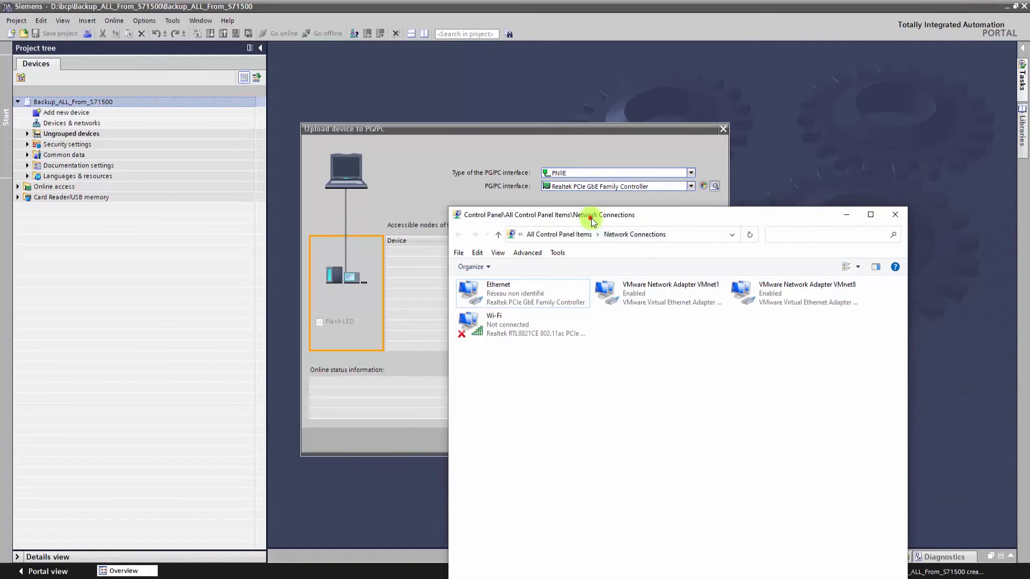
left_click_drag(590, 217, 631, 216)
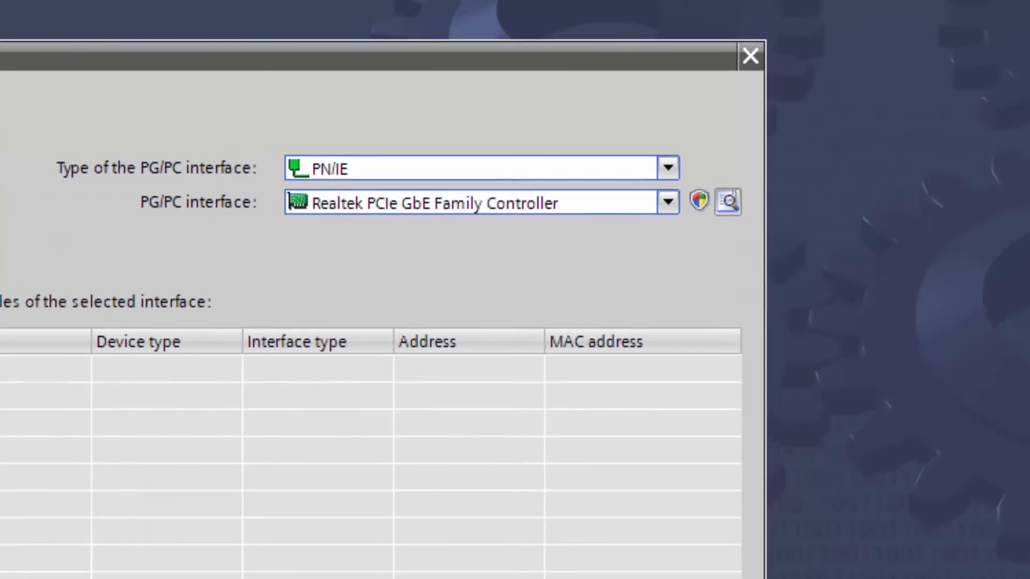
Step: Search for accessible nodes on the selected interface and upload plc_1 into the project
left_click(704, 360)
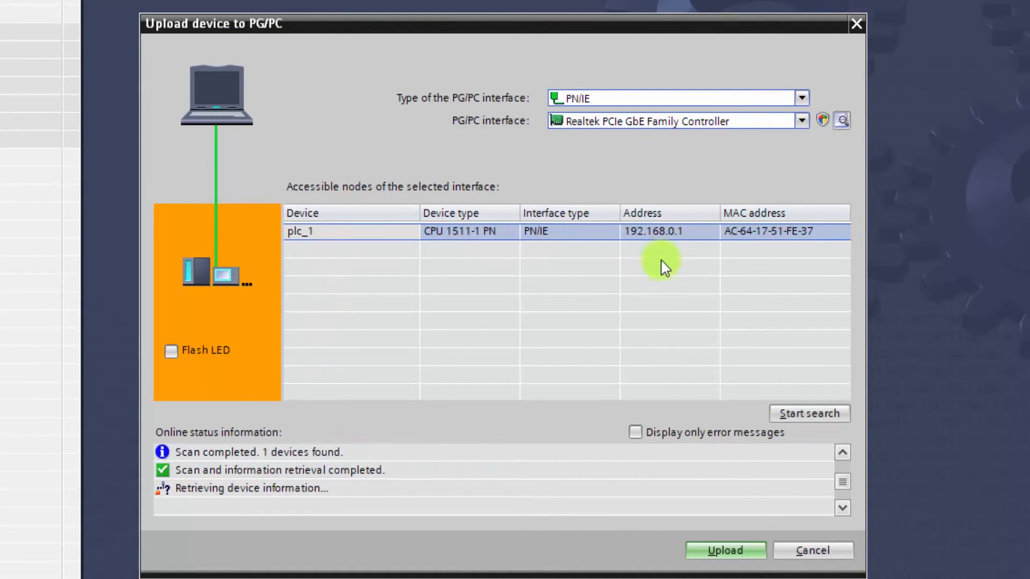
left_click(714, 552)
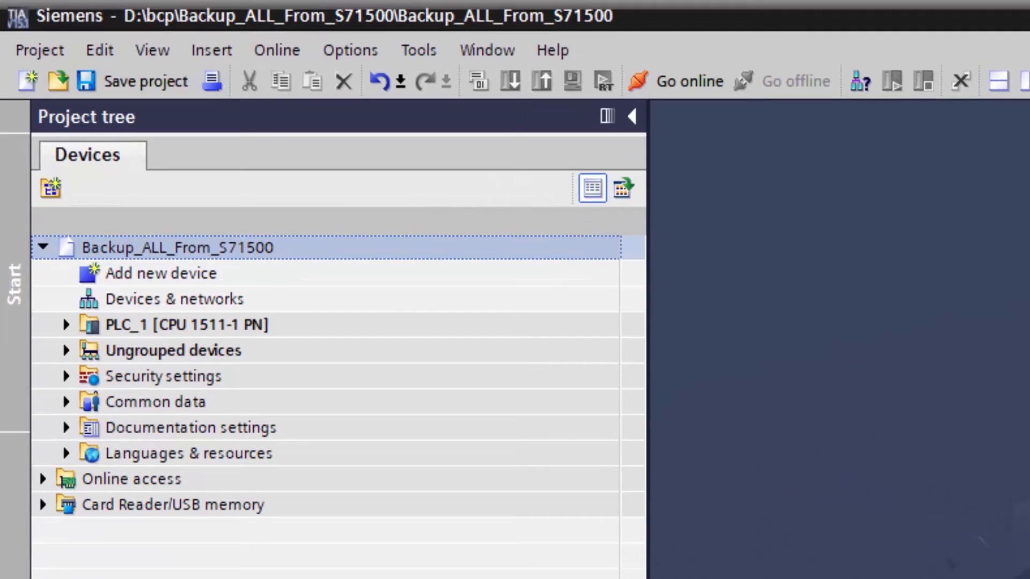
Step: Open the device configuration of the uploaded PLC_1 at 200% zoom and go online with it
left_click(67, 324)
left_click(269, 358)
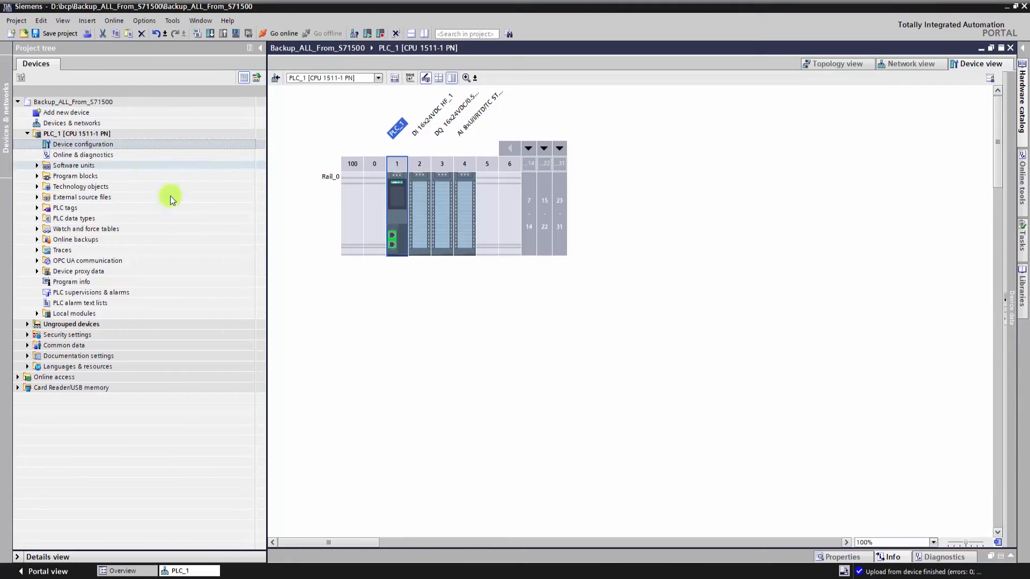
left_click(933, 542)
left_click(892, 498)
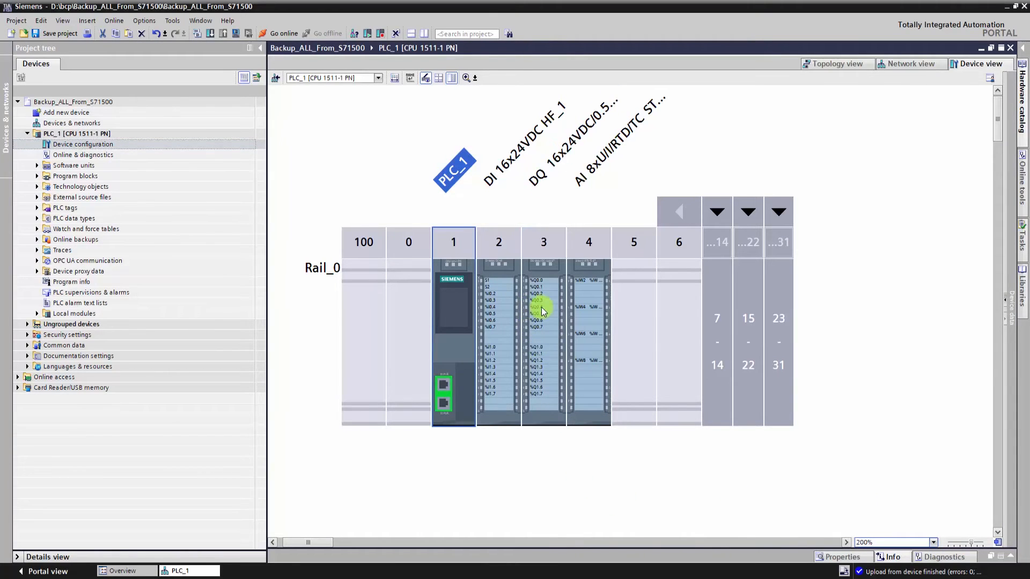
left_click(276, 34)
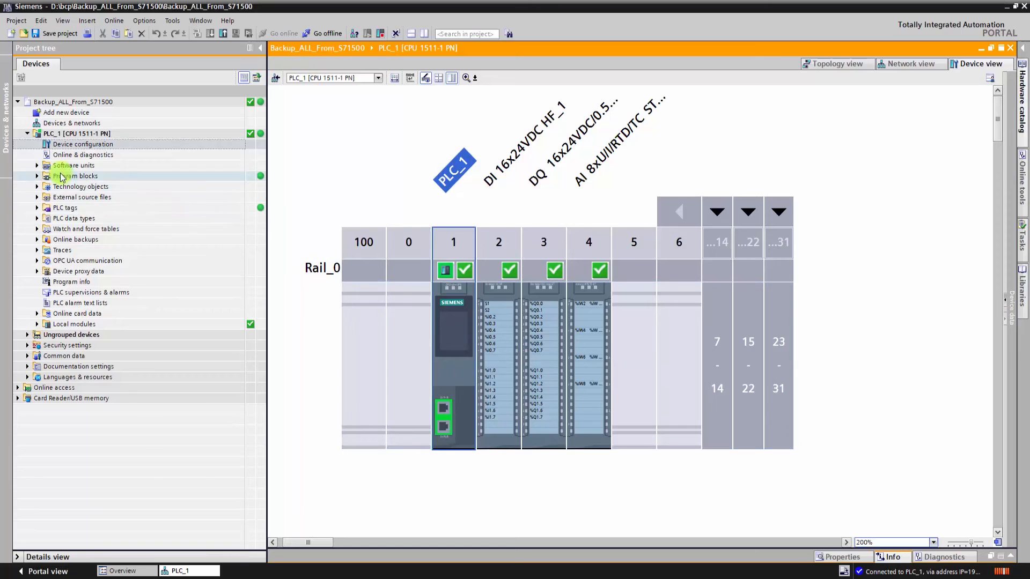
Step: Open the Main [OB1] program block of PLC_1 and turn on monitoring of its networks
left_click(36, 176)
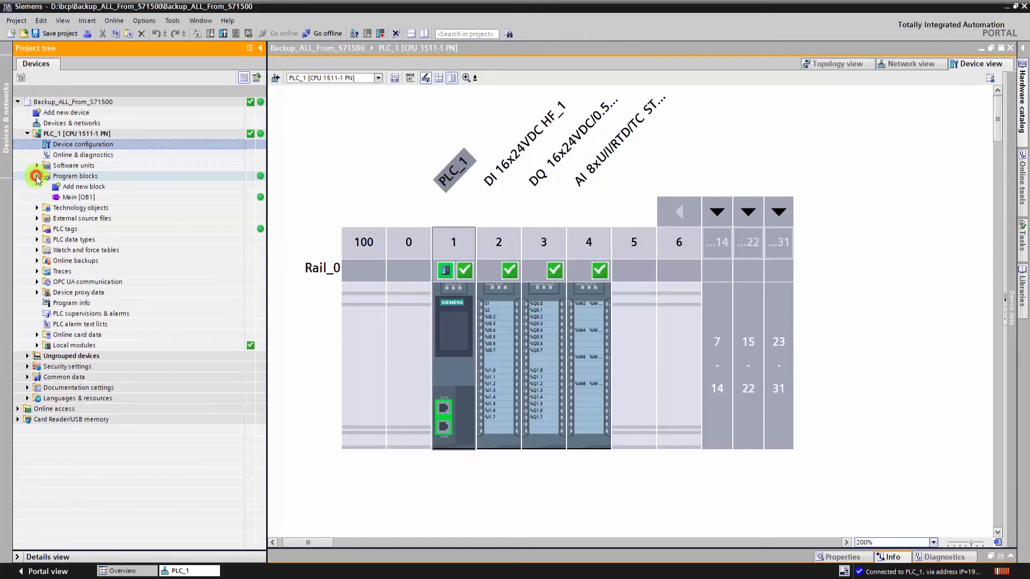
left_click(113, 199)
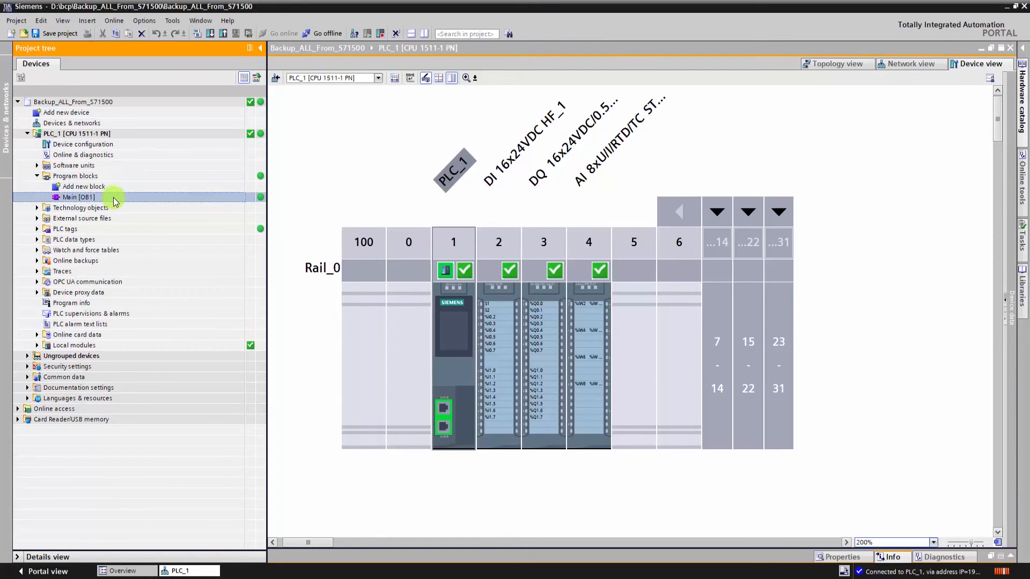
double_click(113, 197)
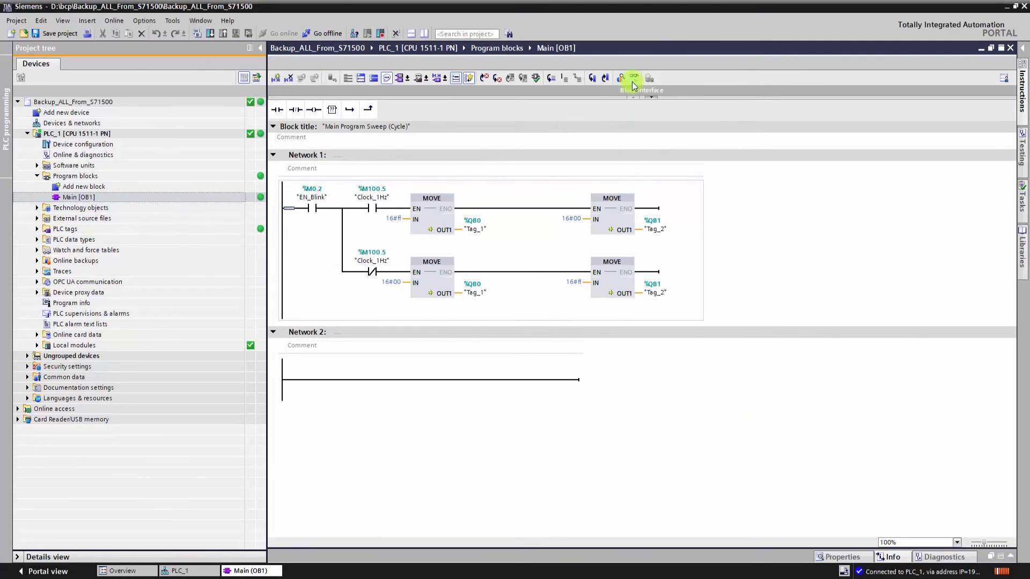
left_click(633, 79)
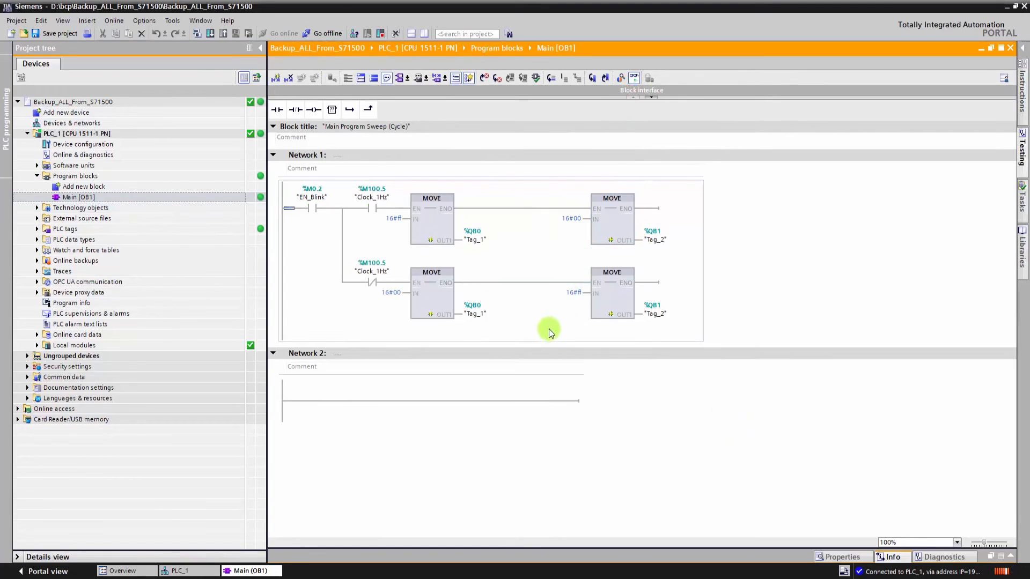
left_click(510, 456)
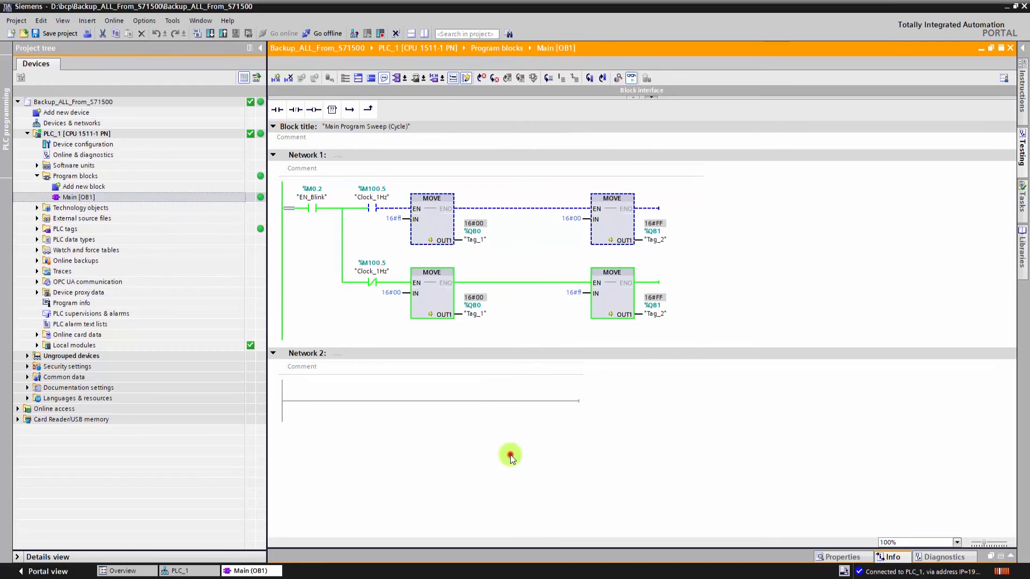
Step: Review the tags in PLC_1's default tag table and return to the Main [OB1] block
left_click(37, 229)
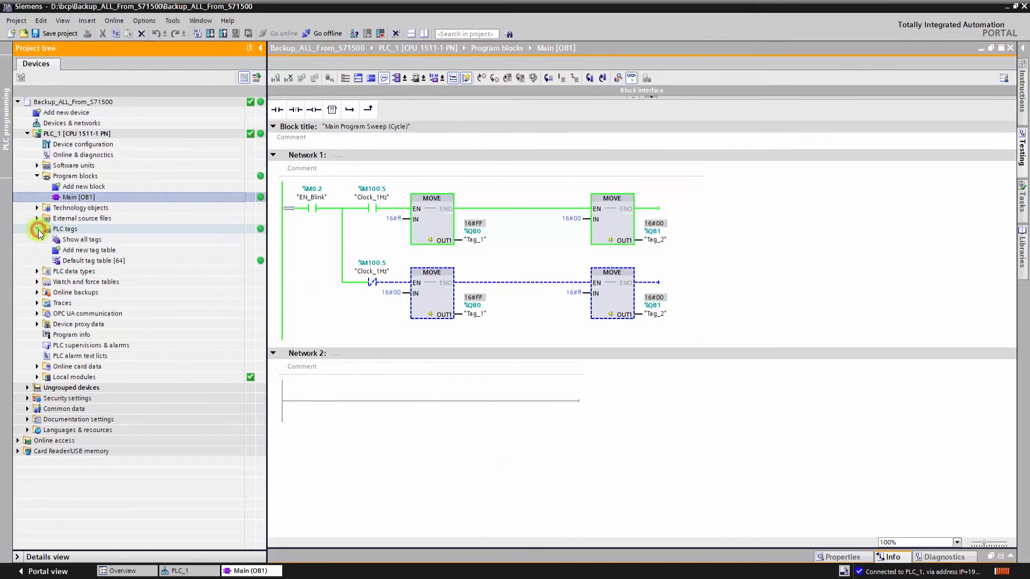
double_click(150, 263)
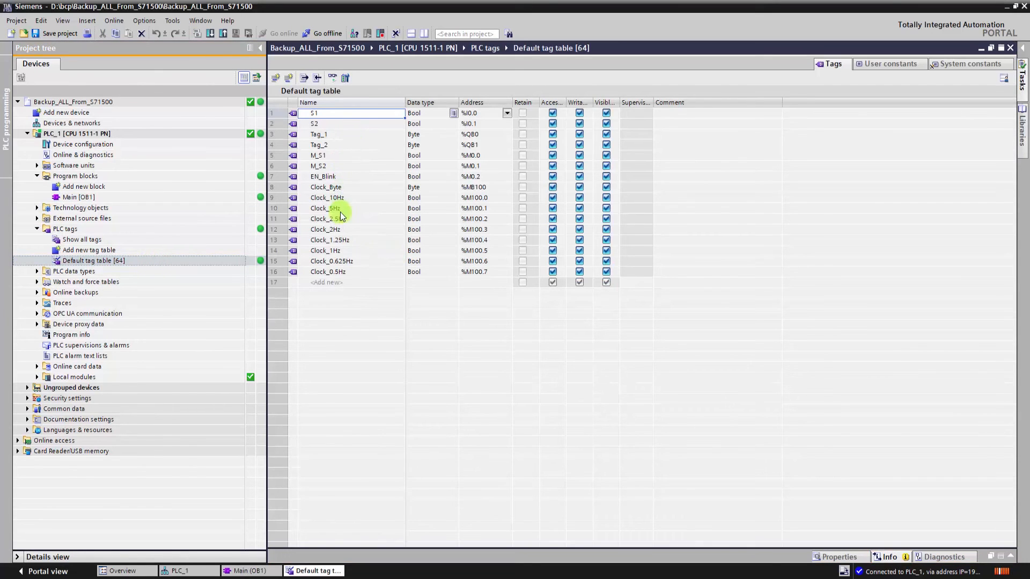
left_click(335, 262)
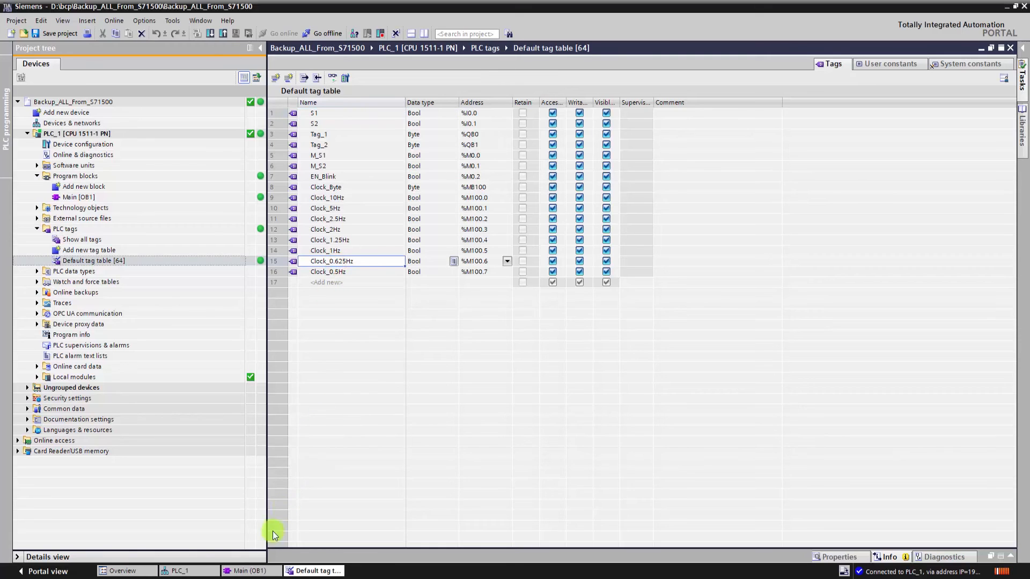
left_click(261, 572)
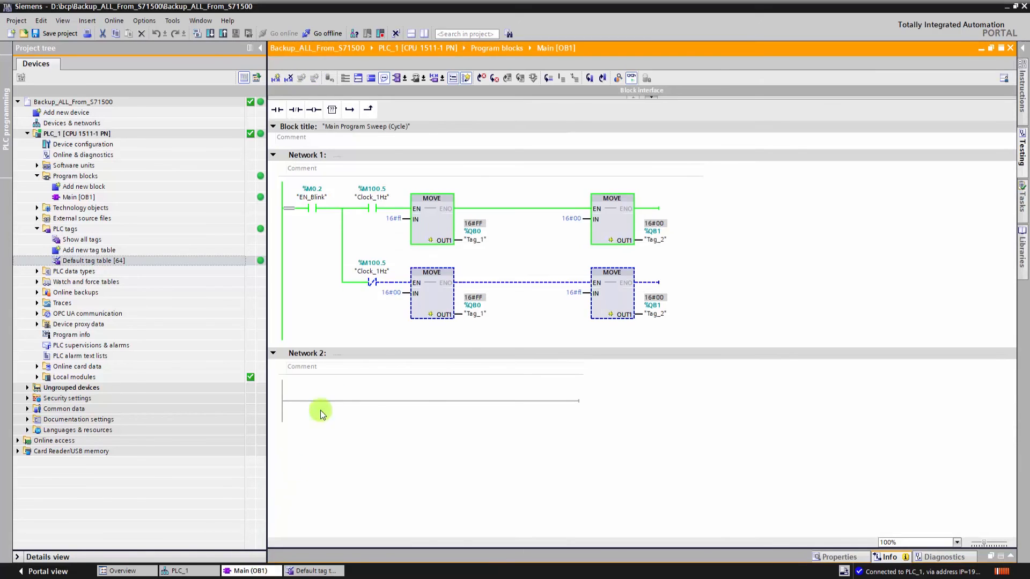